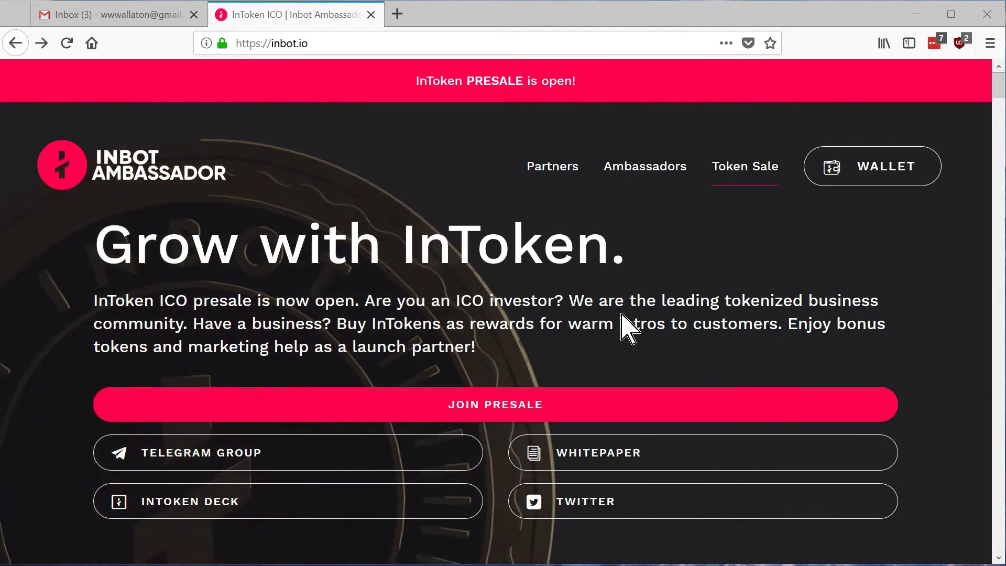
# - Go from the inbot.io homepage to the app.inbot.io wallet login page via WALLET
pyautogui.scroll(-1, 622, 323)
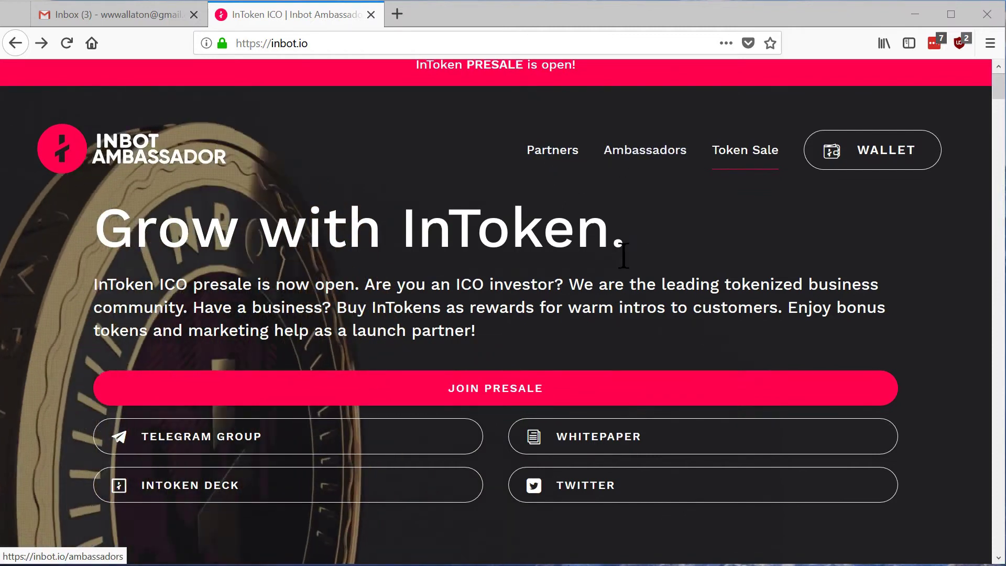
pyautogui.scroll(1, 681, 267)
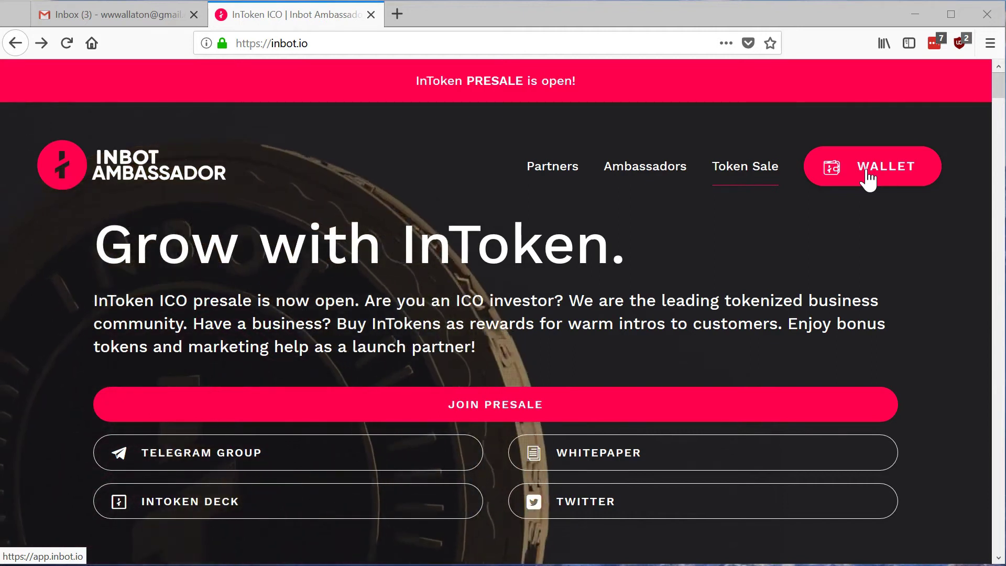
pyautogui.click(867, 172)
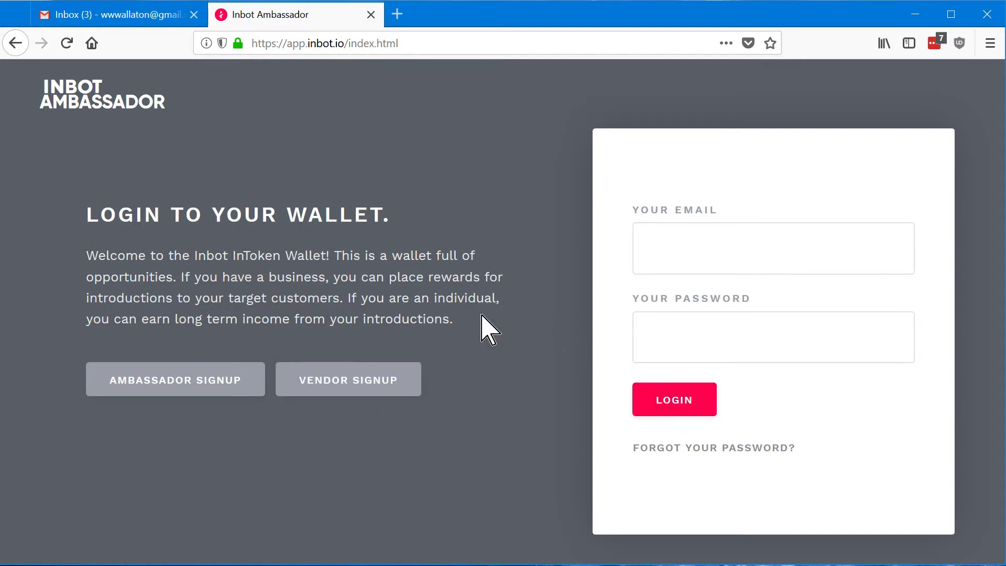
# - Open the Ambassador Signup form
pyautogui.click(148, 394)
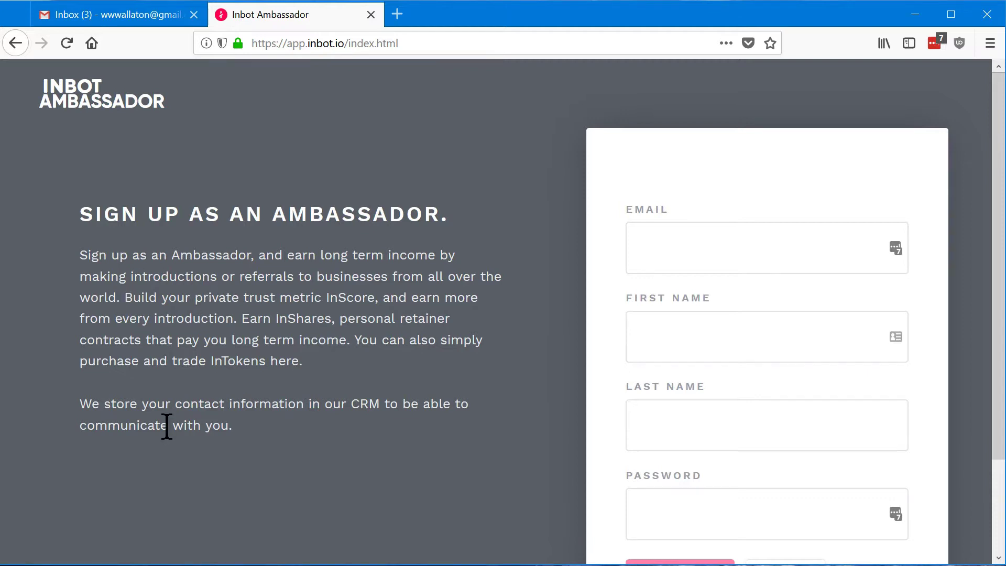
pyautogui.scroll(-4, 386, 388)
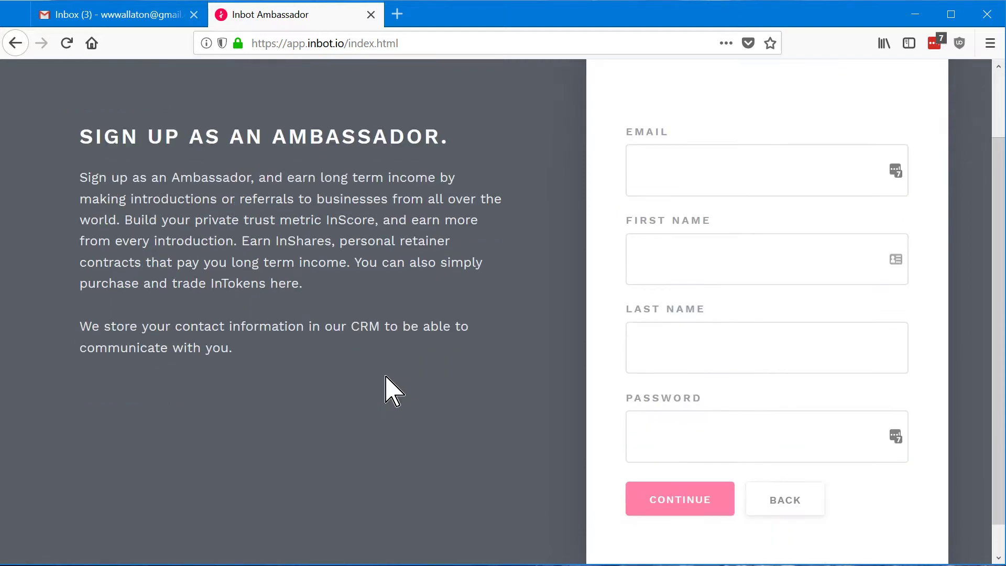
pyautogui.scroll(3, 387, 388)
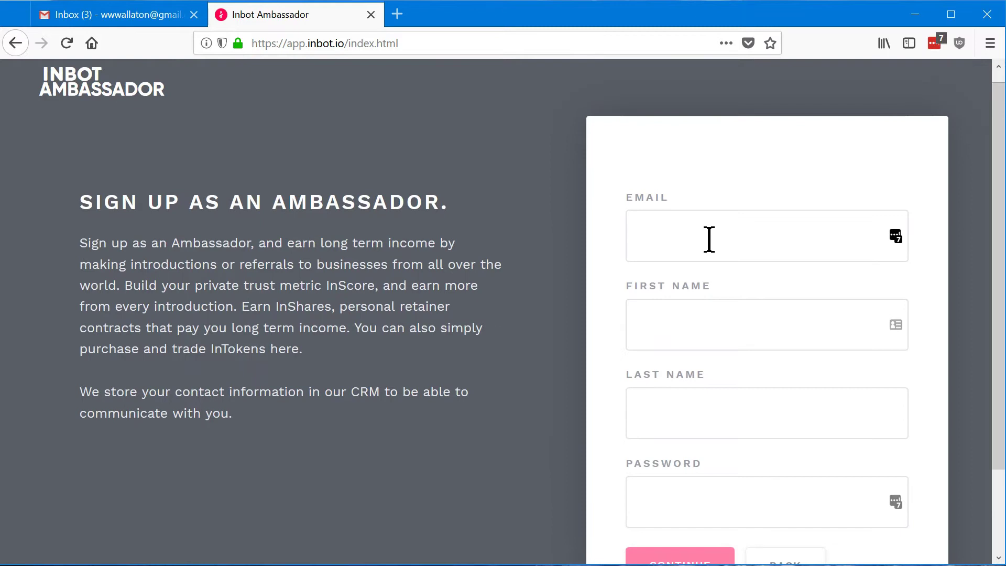
# - Fill in the account e-mail, first name, last name and password fields
pyautogui.click(709, 239)
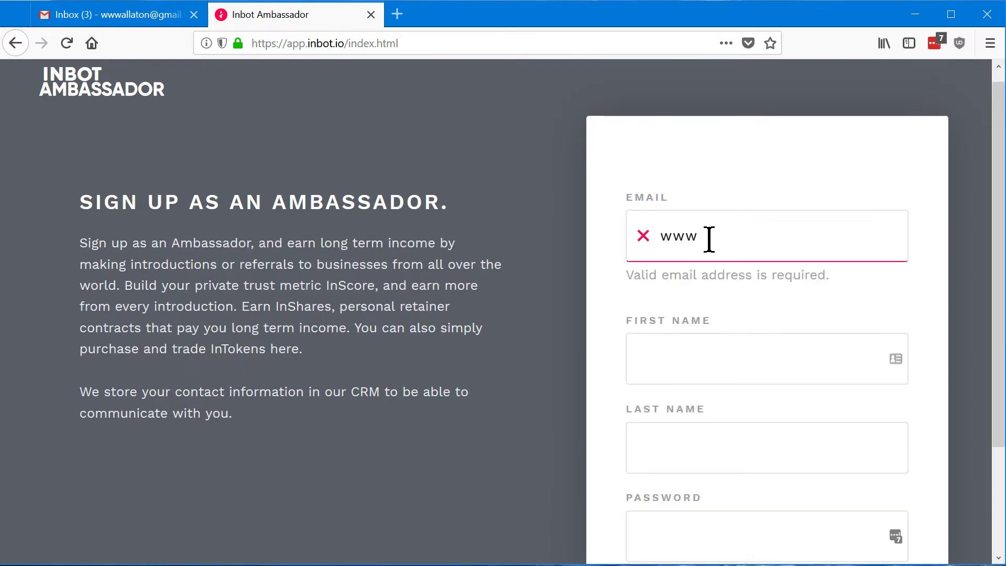
pyautogui.click(701, 348)
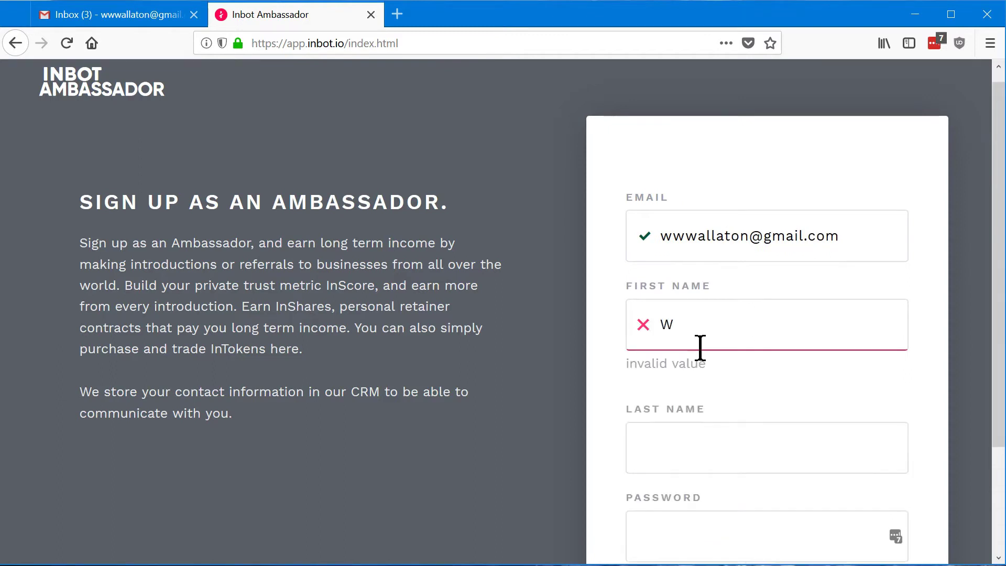
pyautogui.press('Tab')
pyautogui.press('Tab')
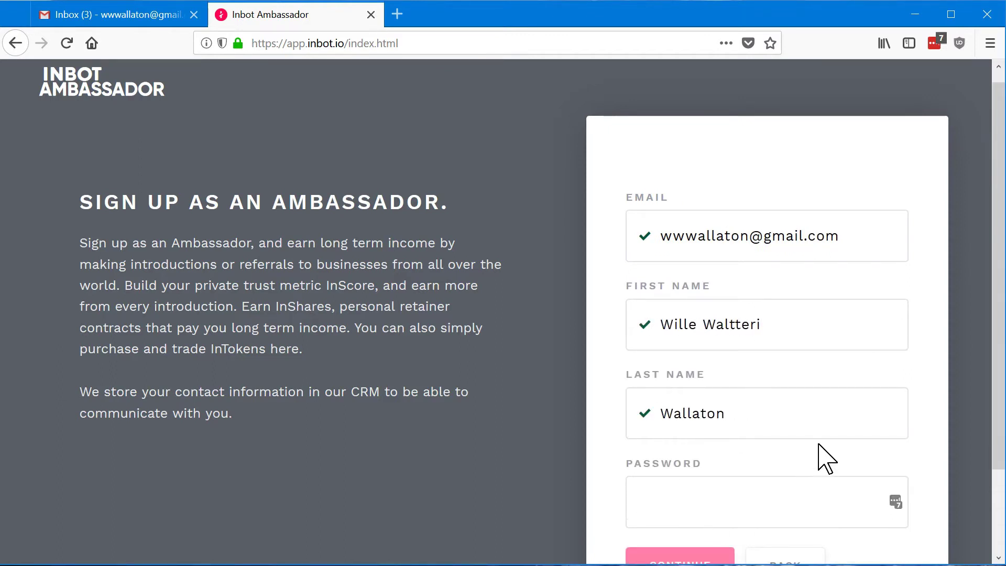
pyautogui.scroll(-2, 821, 448)
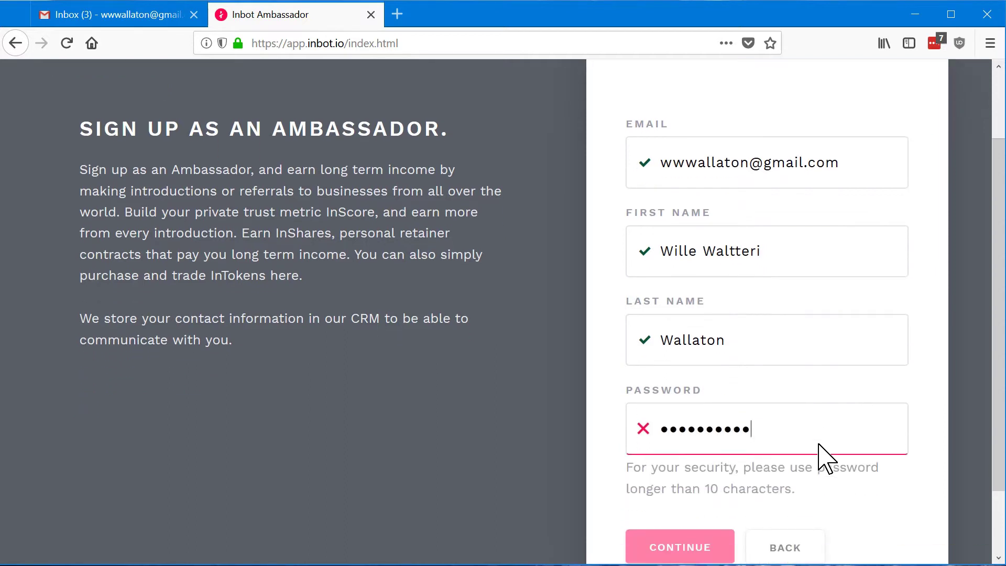
pyautogui.write('1')
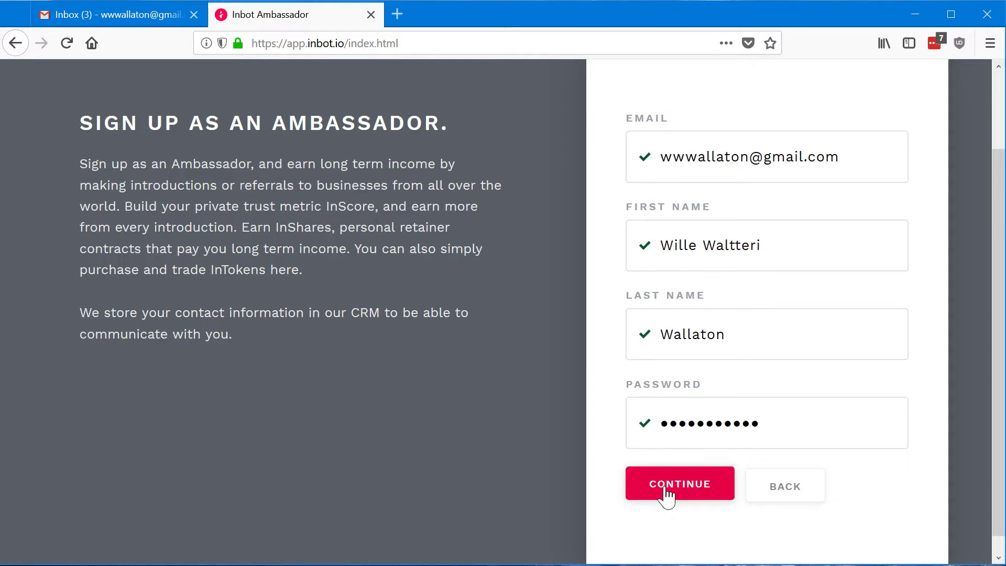
# - Submit the sign-up with Continue and save the login in LastPass
pyautogui.click(666, 495)
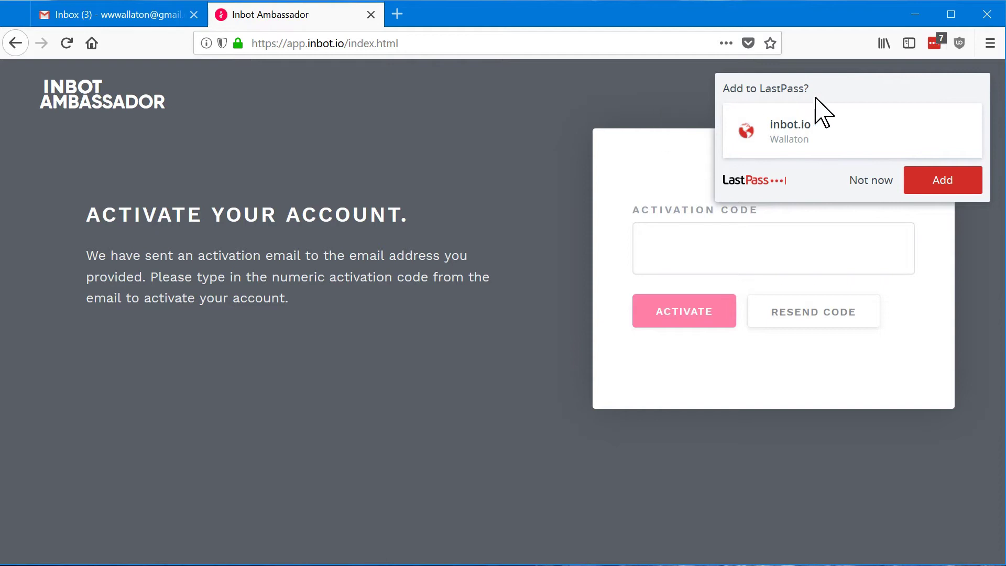
pyautogui.click(959, 188)
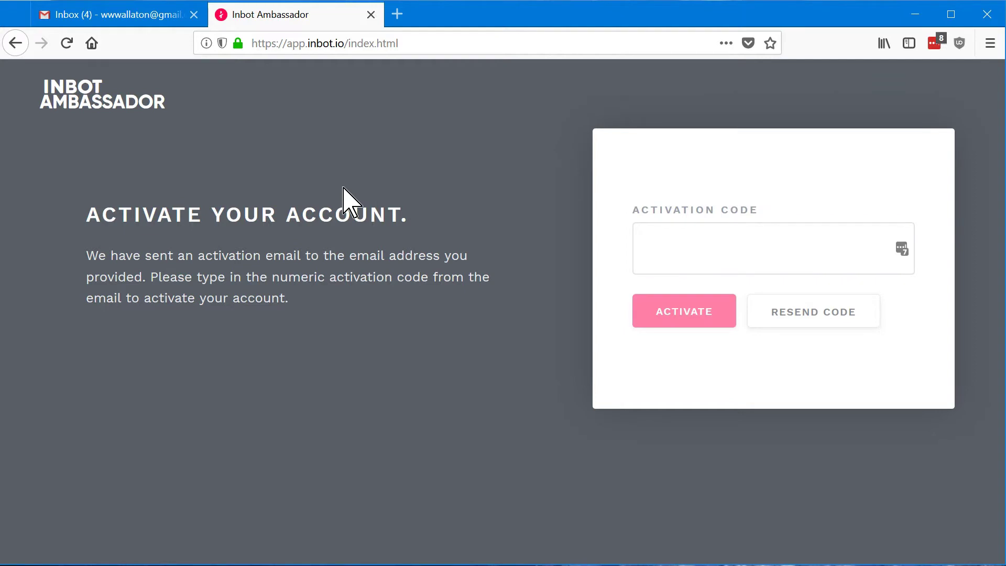
# - Select the 6-digit code in Gmail's Inbot Email Confirmation message, then return to Inbot
pyautogui.click(100, 14)
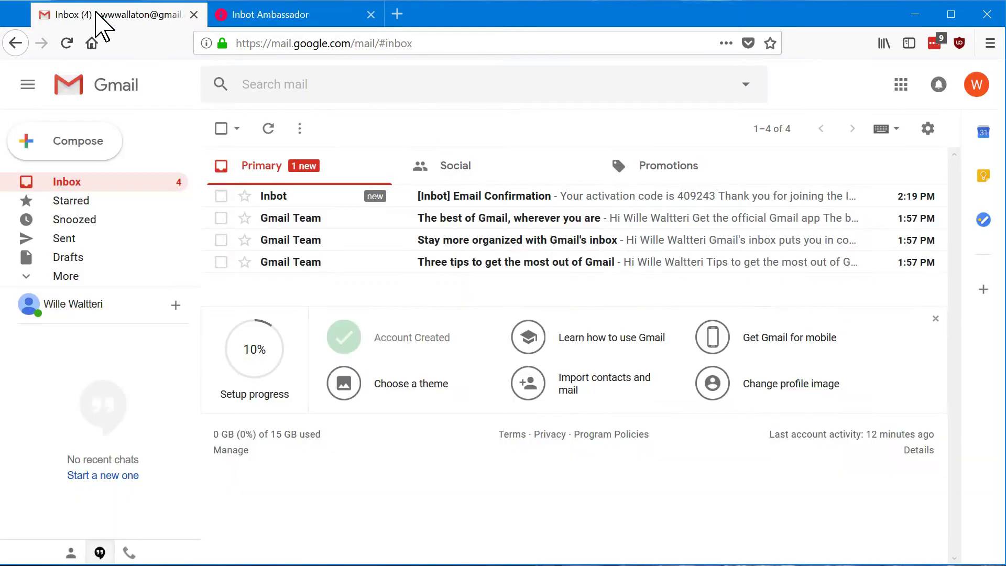
pyautogui.click(271, 207)
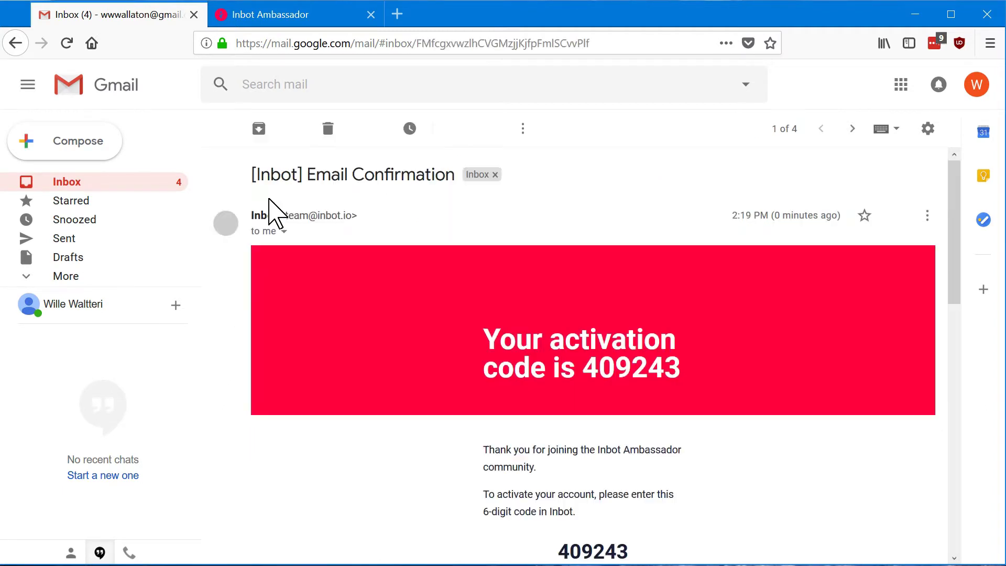
pyautogui.moveTo(688, 392); pyautogui.dragTo(587, 390)
pyautogui.hotkey('ctrl', 'c')
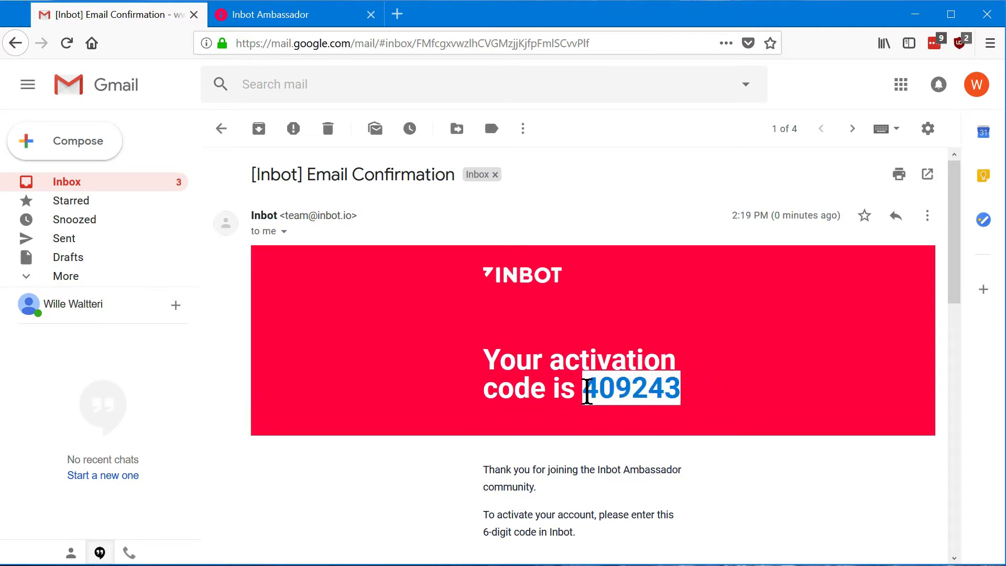
pyautogui.click(306, 16)
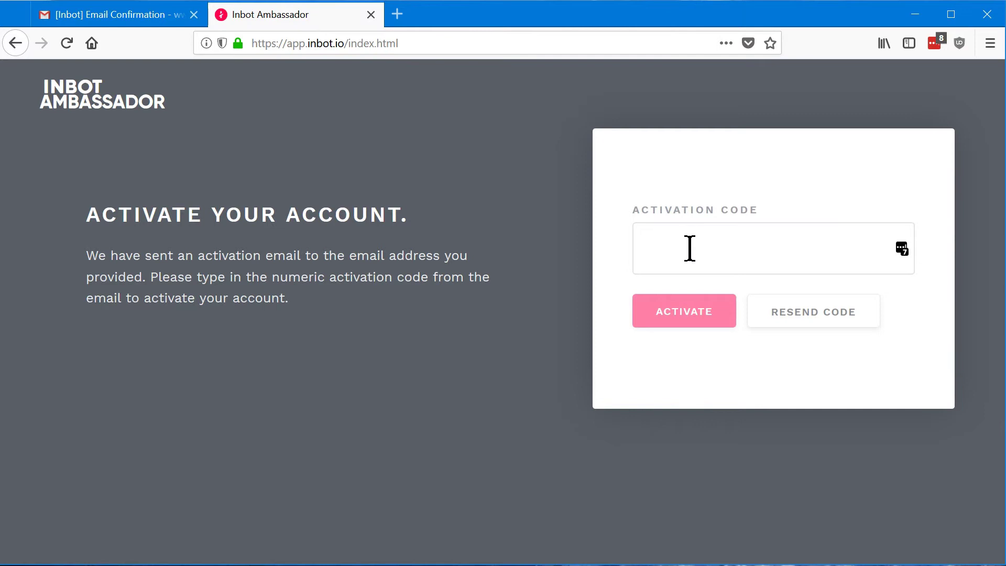
# - Paste the emailed code into the Activation Code field and activate the account
pyautogui.hotkey('ctrl', 'v')
pyautogui.click(636, 309)
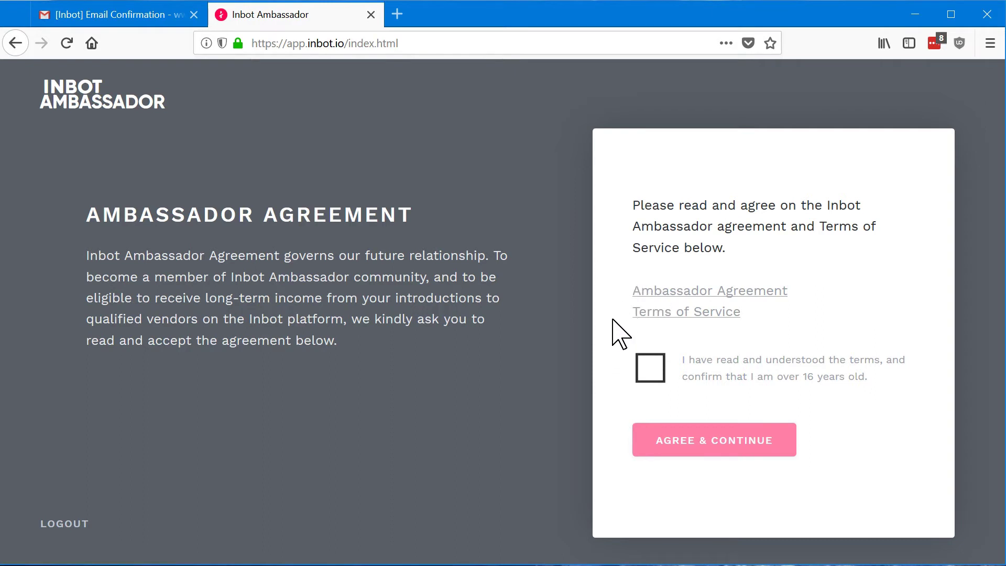
# - Confirm reading the terms and agree to the Ambassador Agreement and Terms of Service
pyautogui.click(651, 375)
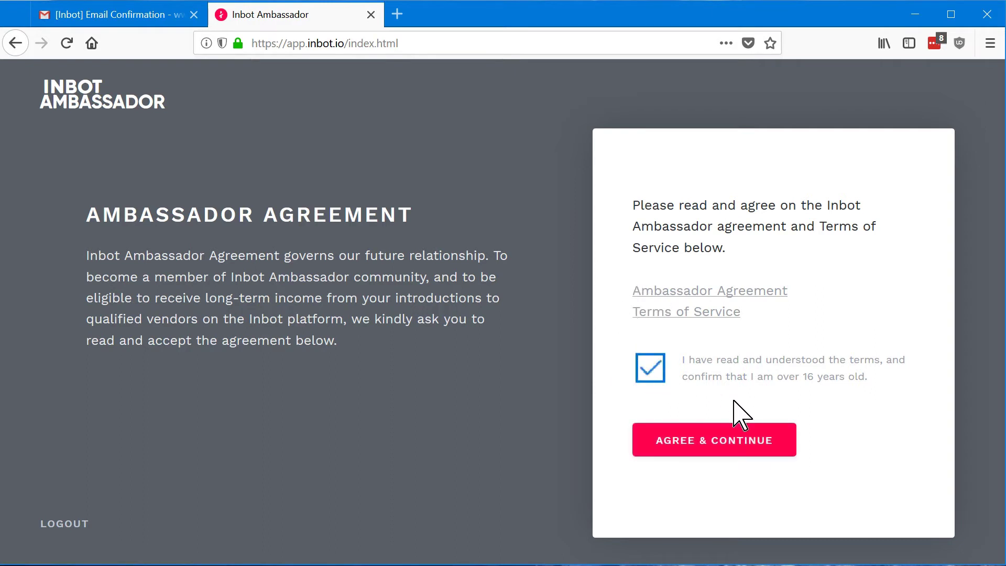
pyautogui.click(719, 453)
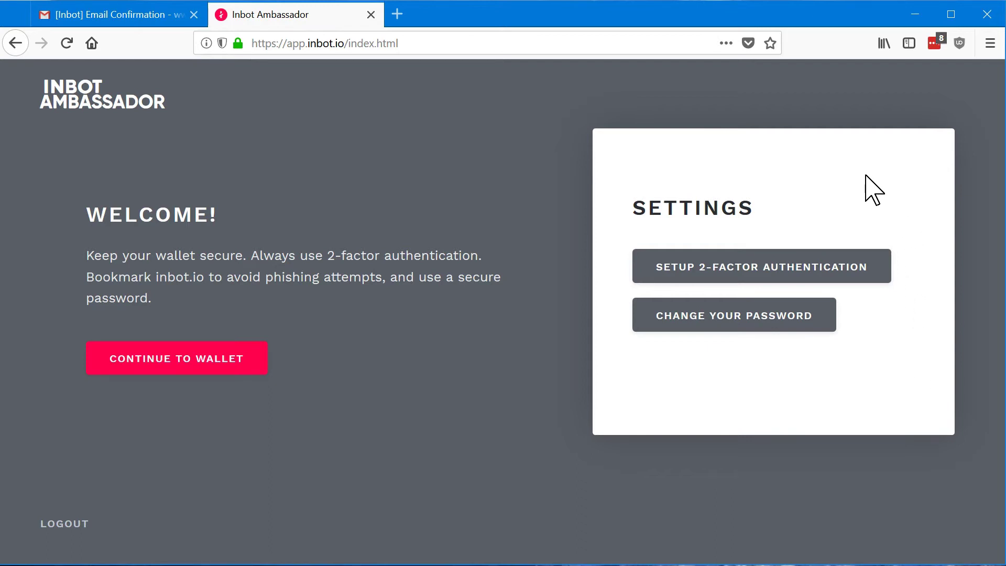
pyautogui.click(691, 273)
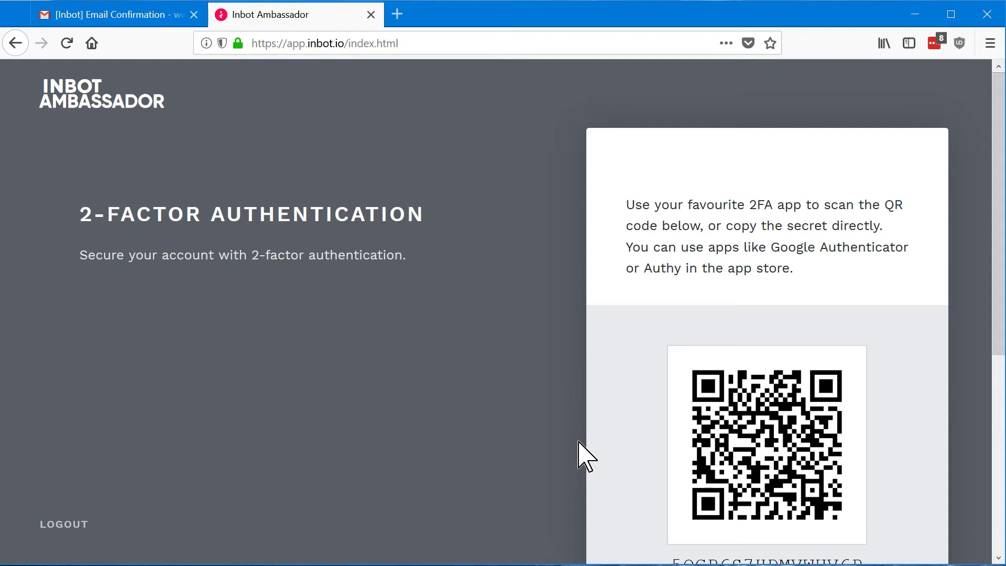
pyautogui.scroll(-3, 644, 416)
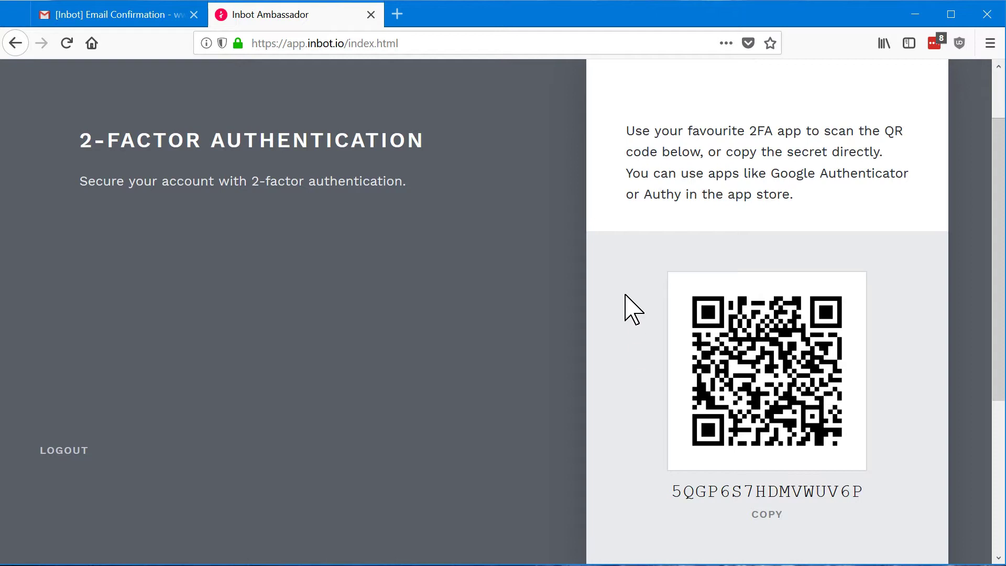
pyautogui.scroll(-3, 633, 309)
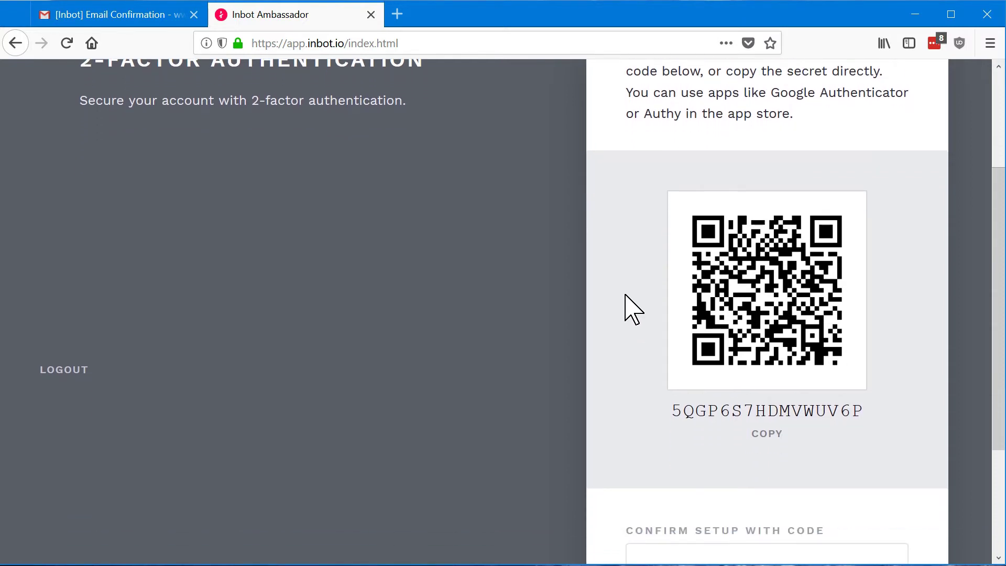
pyautogui.scroll(-1, 633, 309)
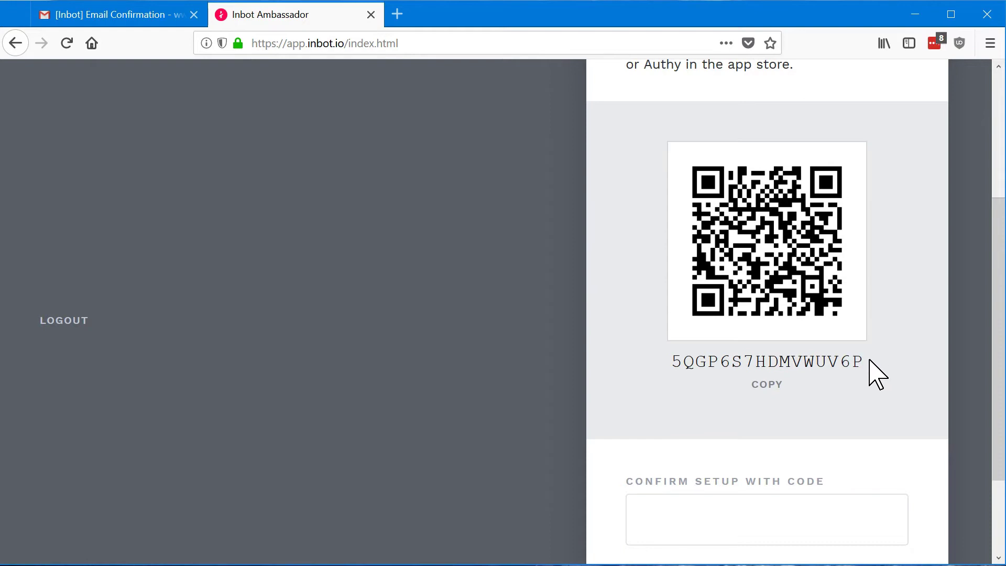
pyautogui.scroll(-2, 608, 375)
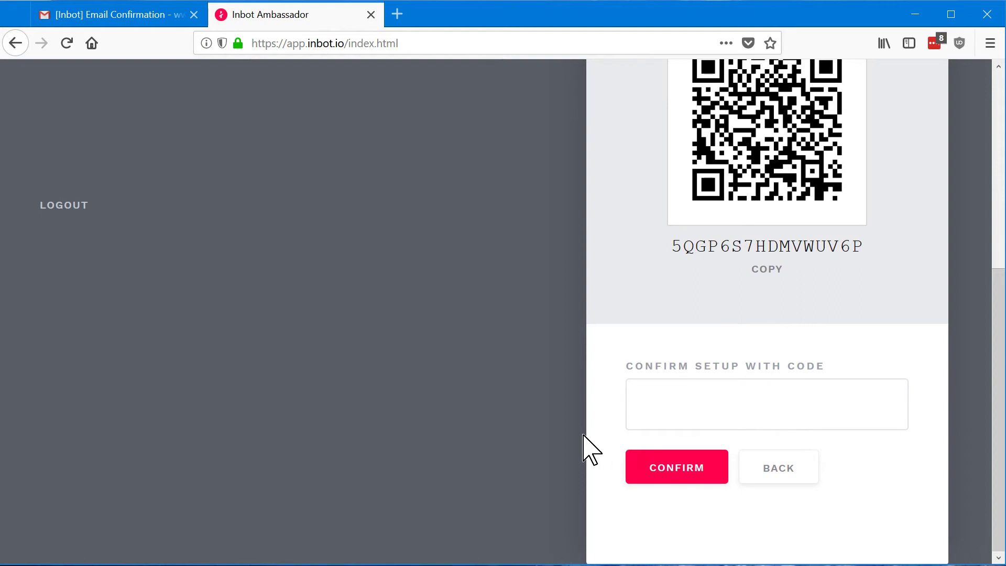
pyautogui.click(794, 481)
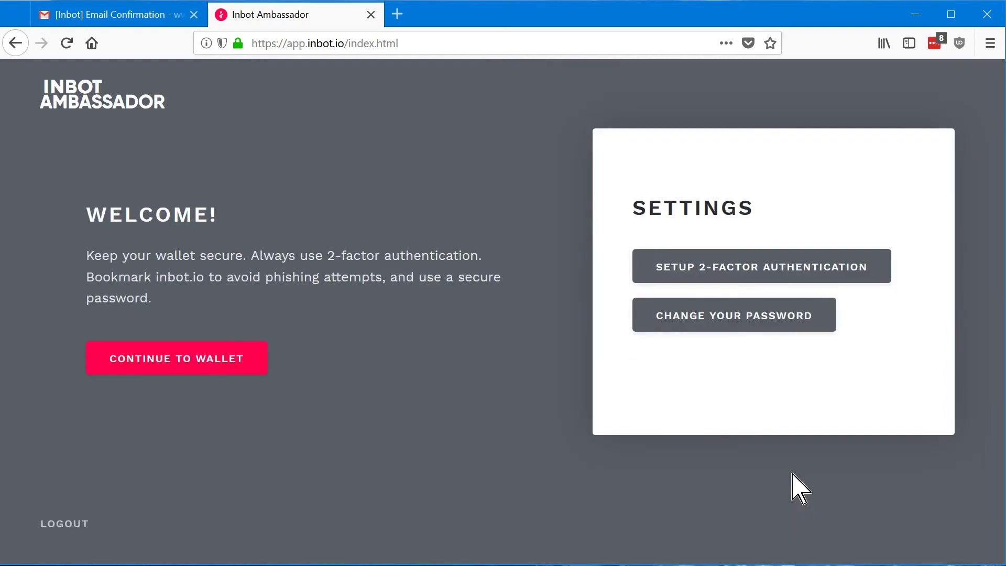
# - Continue to the wallet and open the Business section's vendor list
pyautogui.click(166, 372)
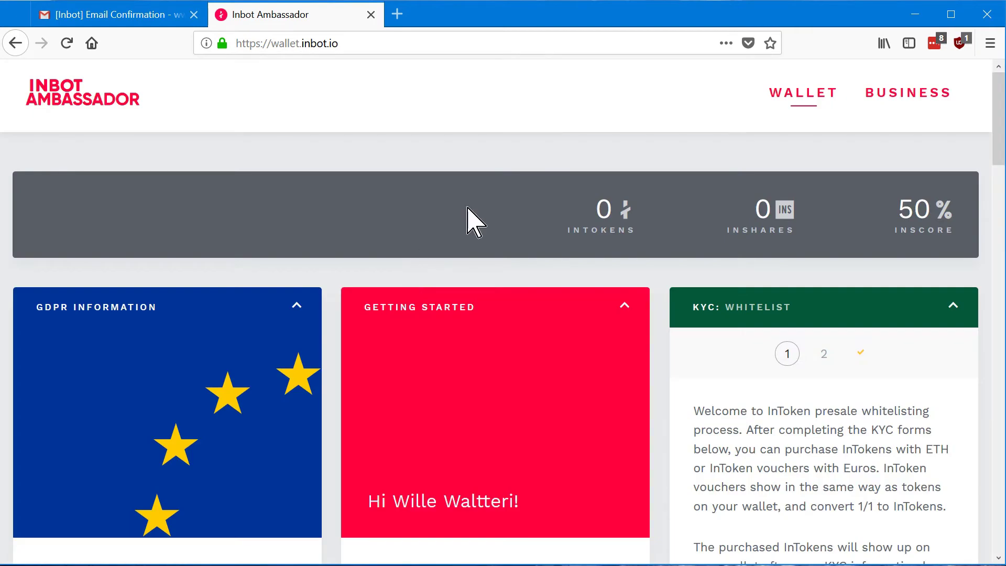
pyautogui.click(918, 103)
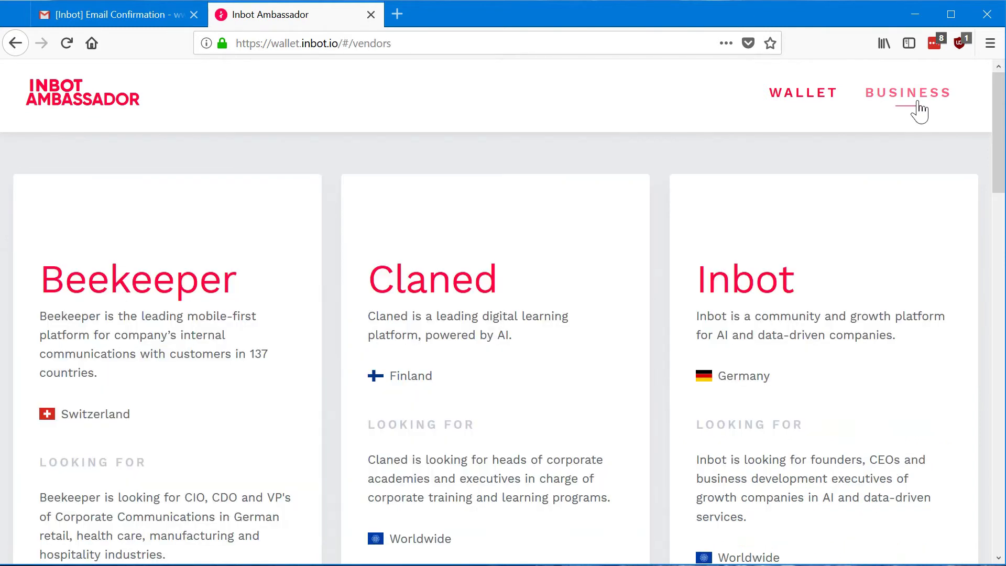
# - Return to the Wallet dashboard and scroll down to the GDPR Information panel
pyautogui.click(790, 111)
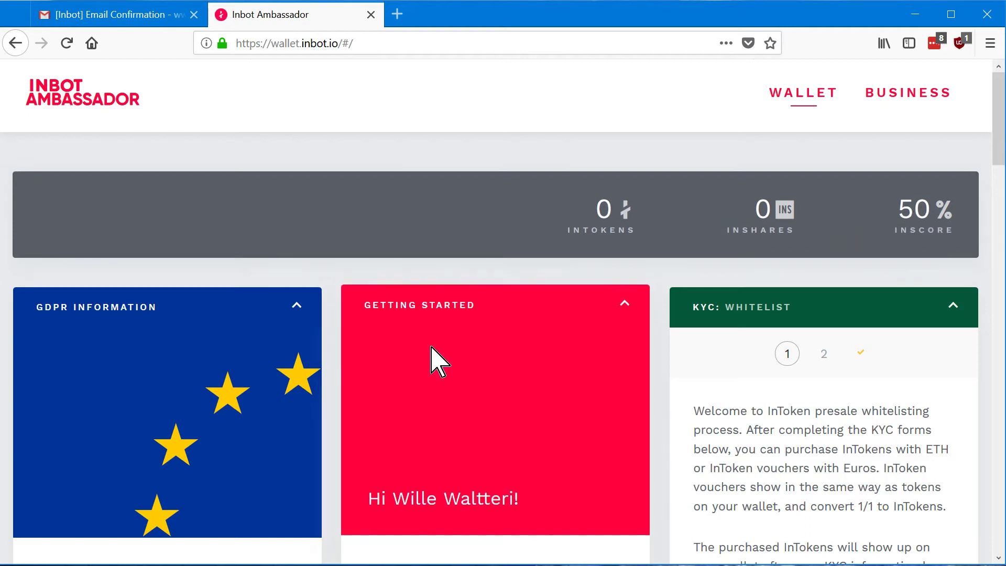
pyautogui.scroll(-3, 269, 400)
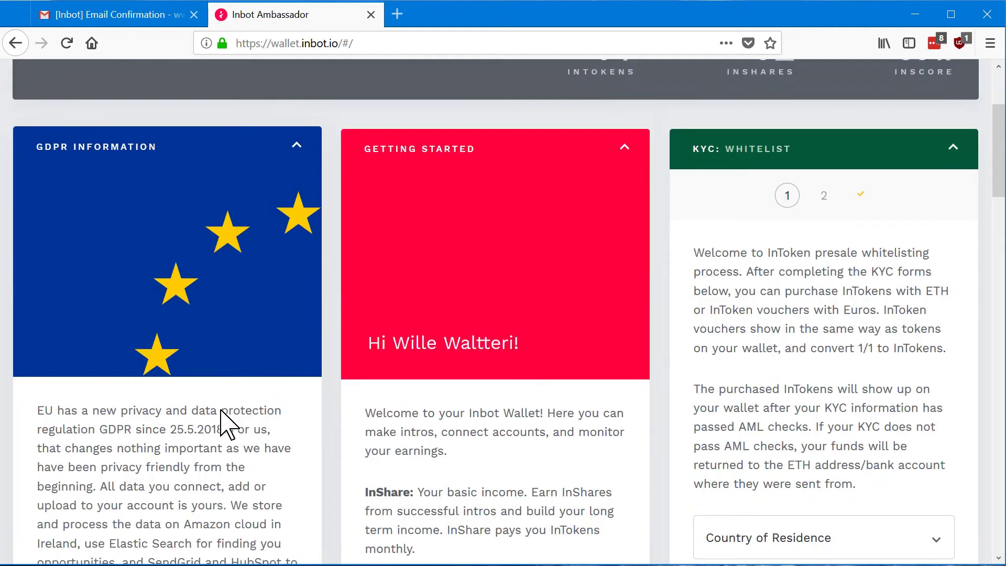
pyautogui.scroll(-5, 223, 422)
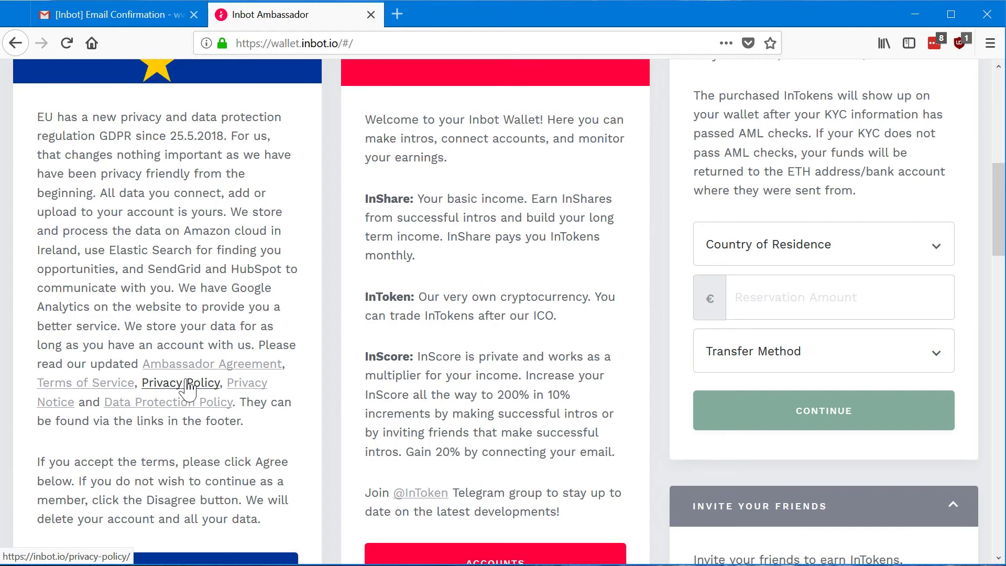
pyautogui.scroll(-2, 189, 389)
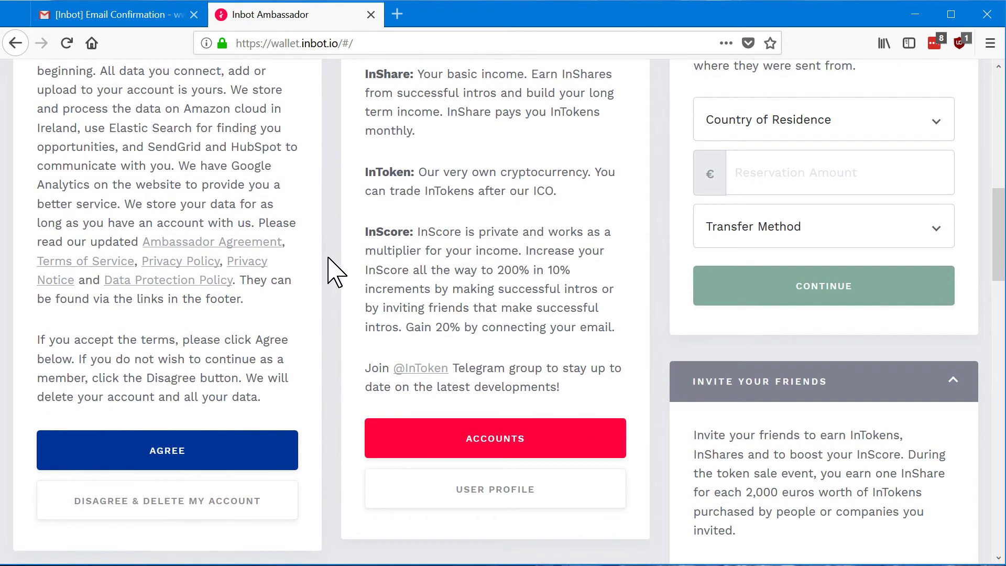
pyautogui.scroll(-2, 329, 257)
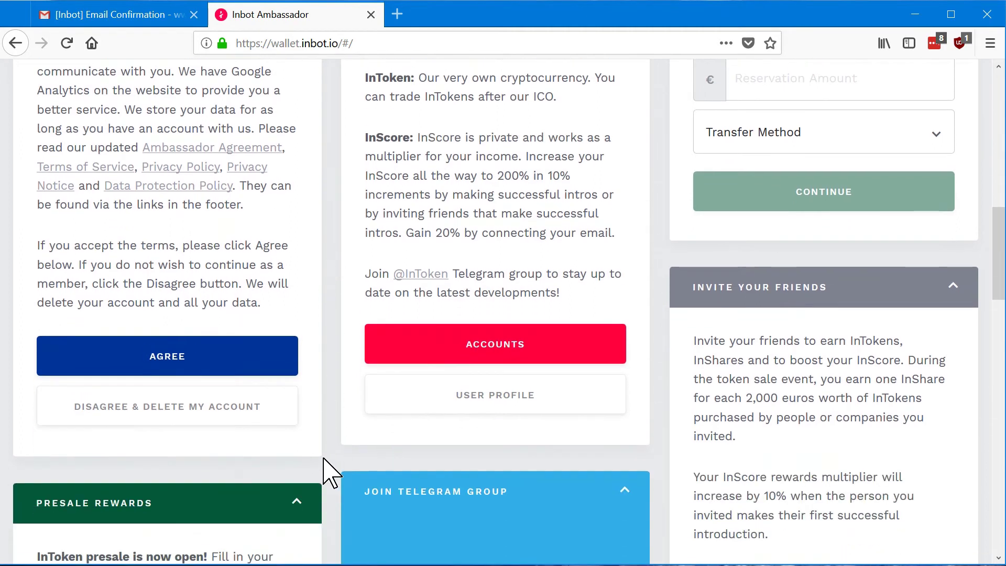
# - Agree to the GDPR terms, then open the Connected Services accounts page
pyautogui.click(188, 351)
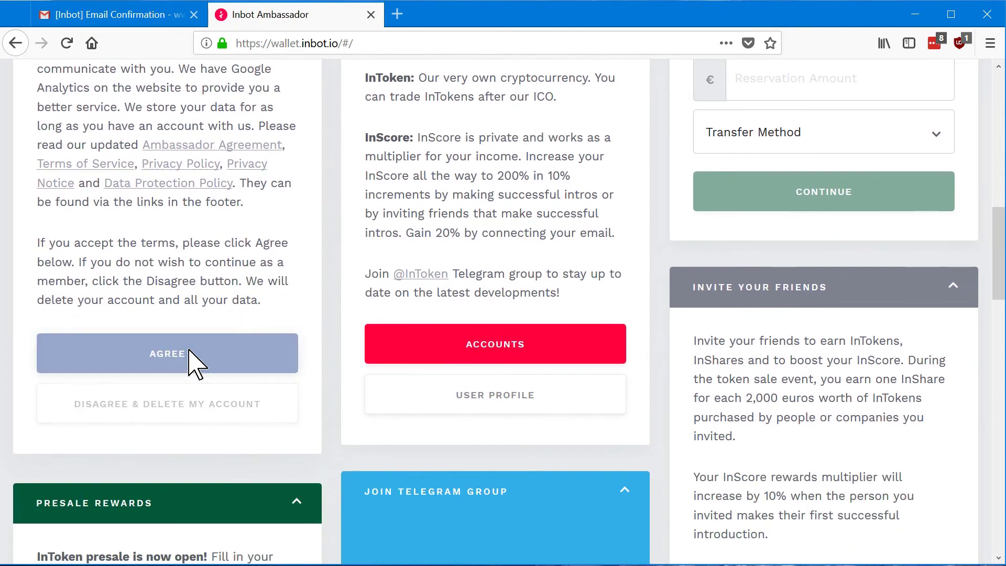
pyautogui.scroll(10, 203, 459)
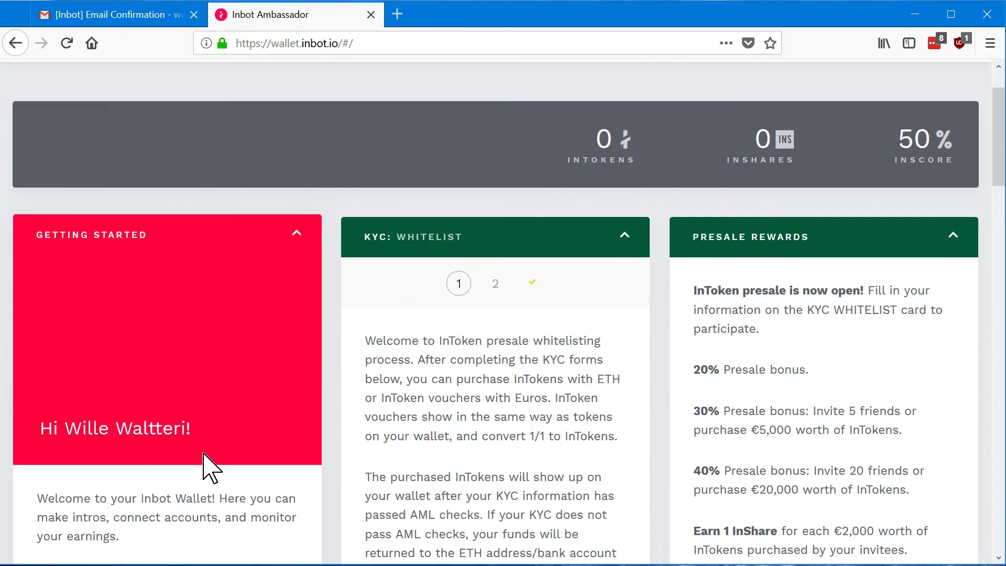
pyautogui.scroll(-5, 258, 338)
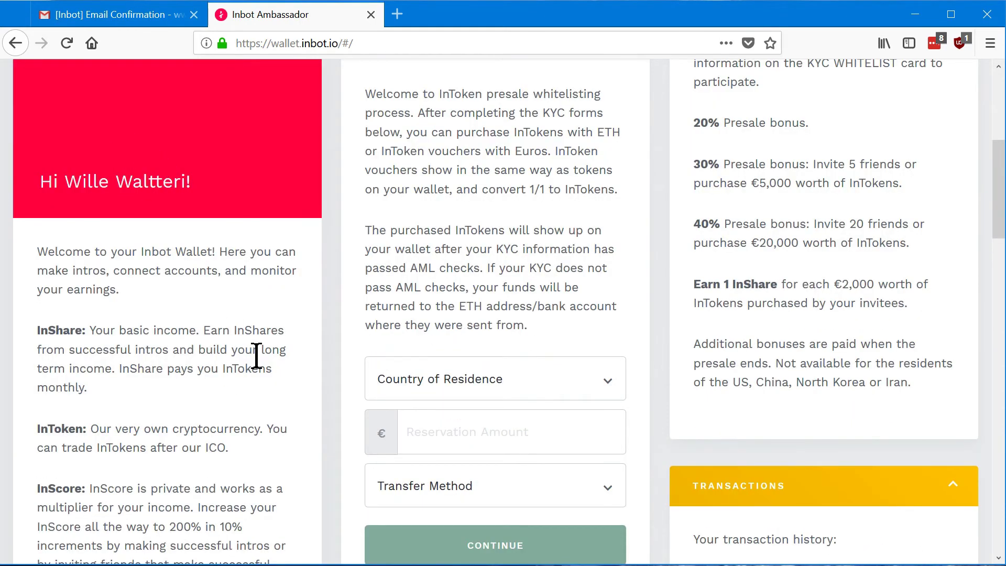
pyautogui.scroll(-3, 168, 363)
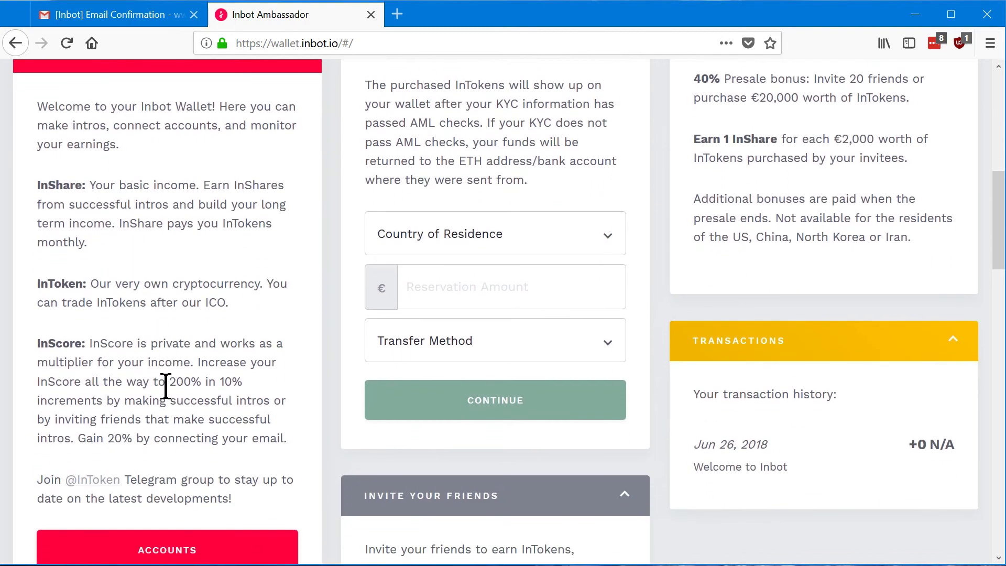
pyautogui.scroll(-2, 165, 386)
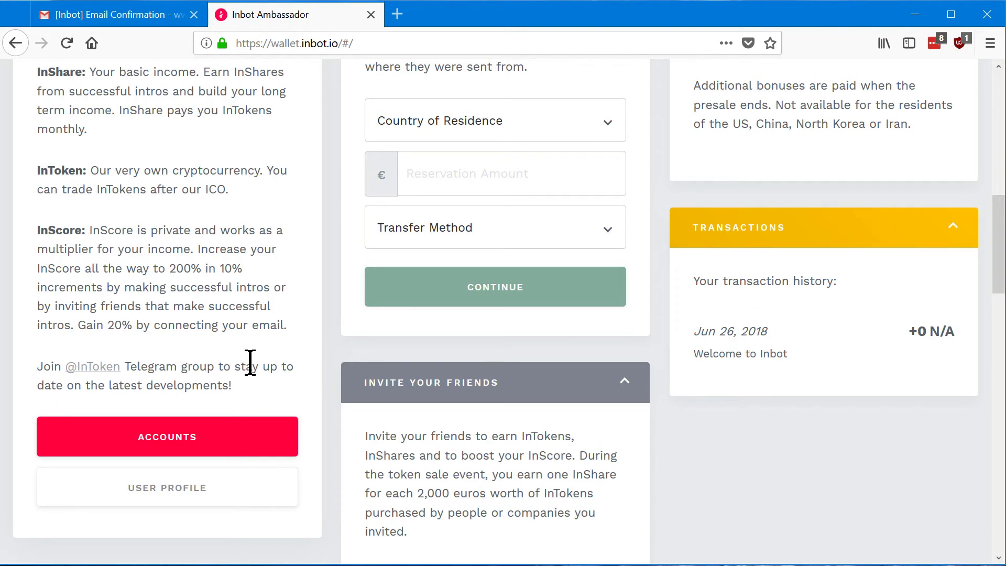
pyautogui.click(196, 433)
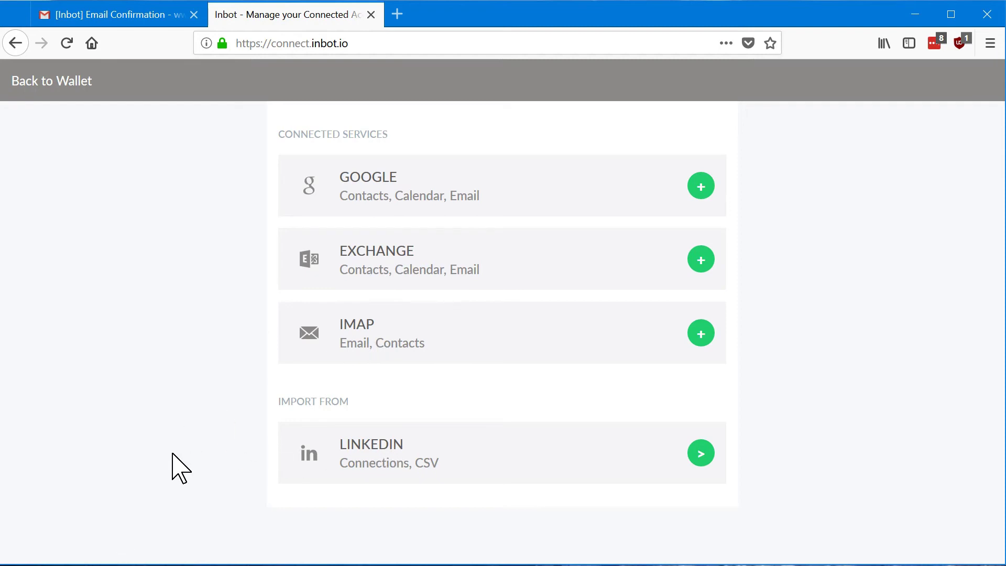
pyautogui.click(33, 83)
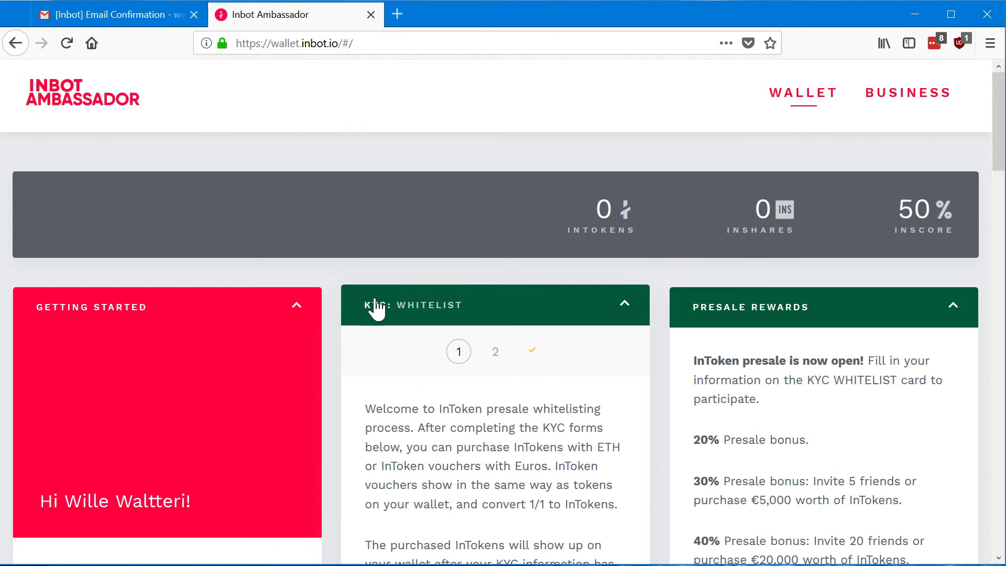
# - Join the InToken Telegram group from its panel, opening t.me/intoken in a new tab
pyautogui.scroll(-3, 737, 362)
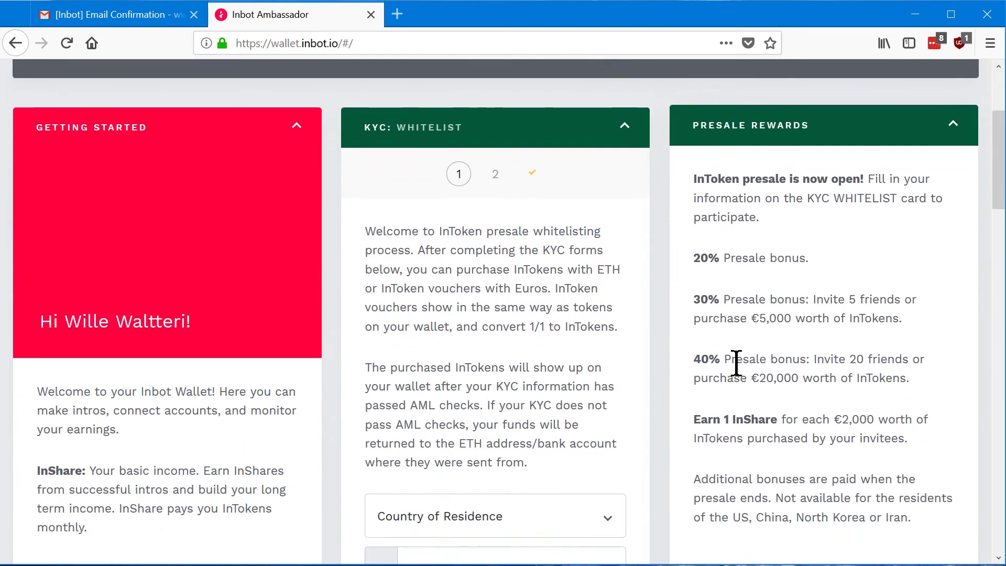
pyautogui.scroll(-5, 734, 360)
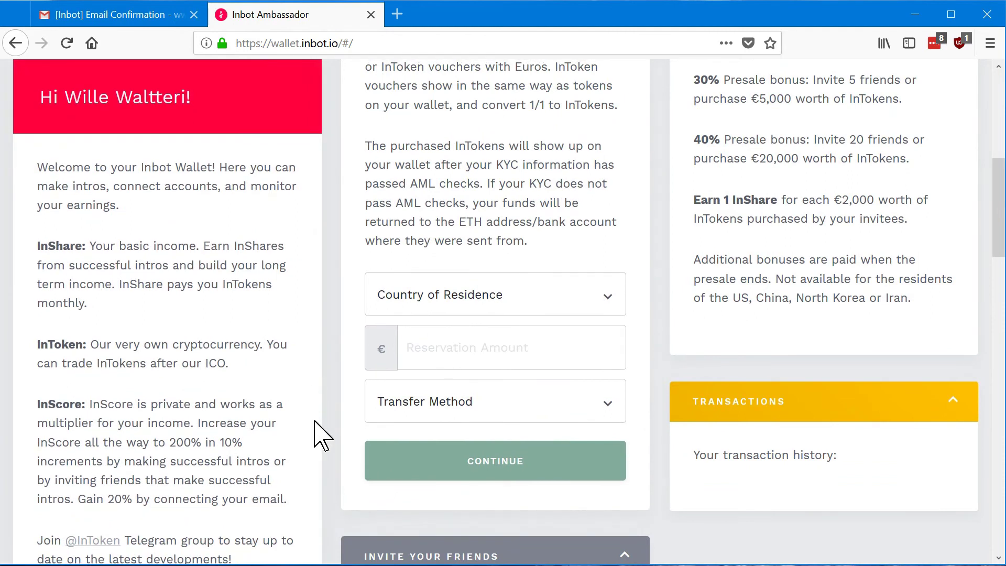
pyautogui.scroll(-5, 323, 401)
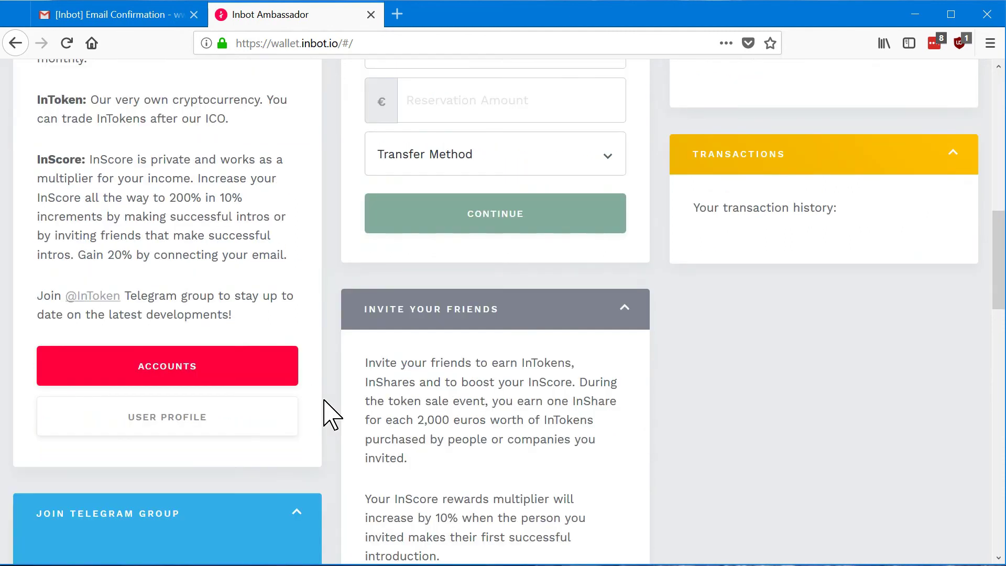
pyautogui.click(432, 147)
pyautogui.scroll(-3, 334, 362)
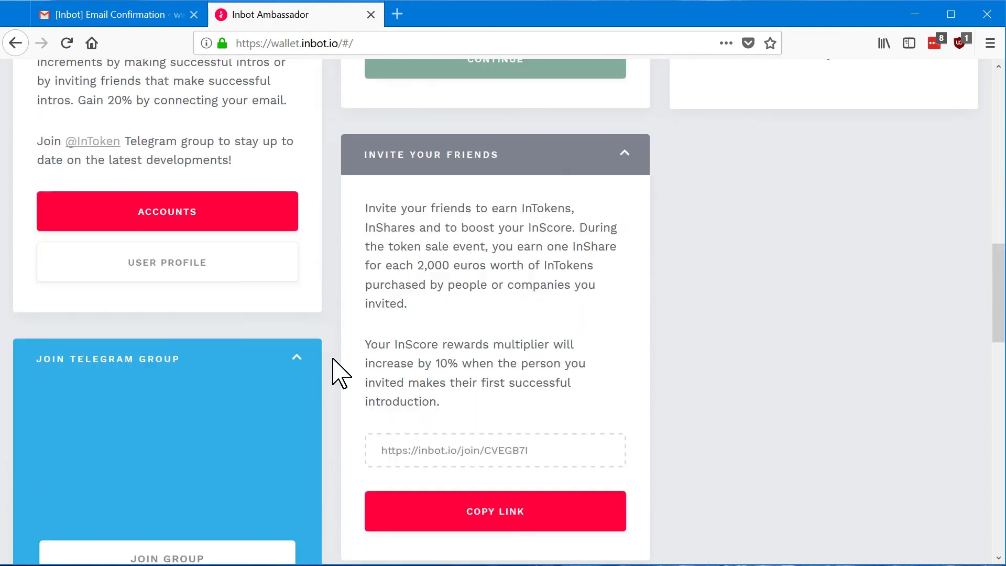
pyautogui.scroll(-7, 333, 374)
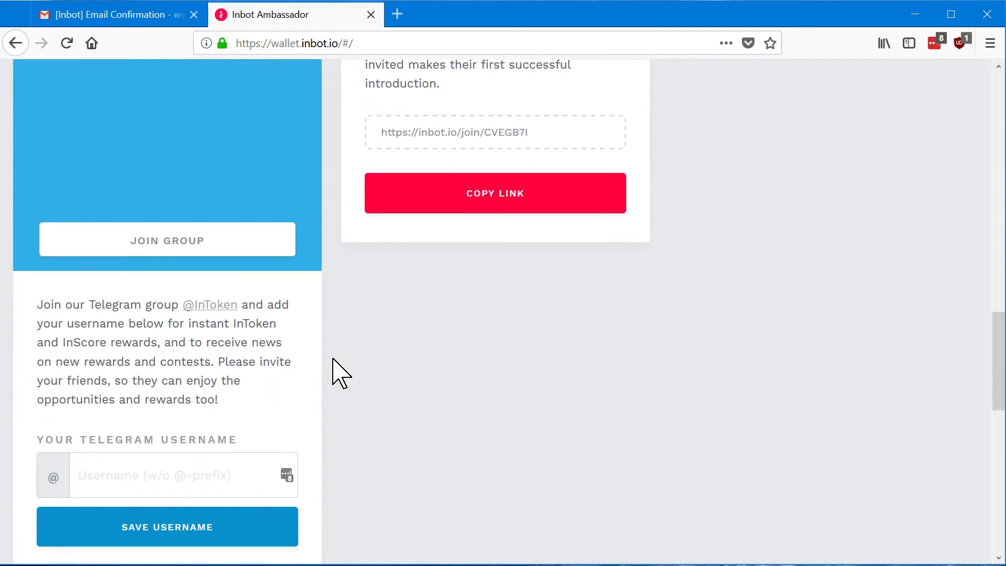
pyautogui.click(157, 163)
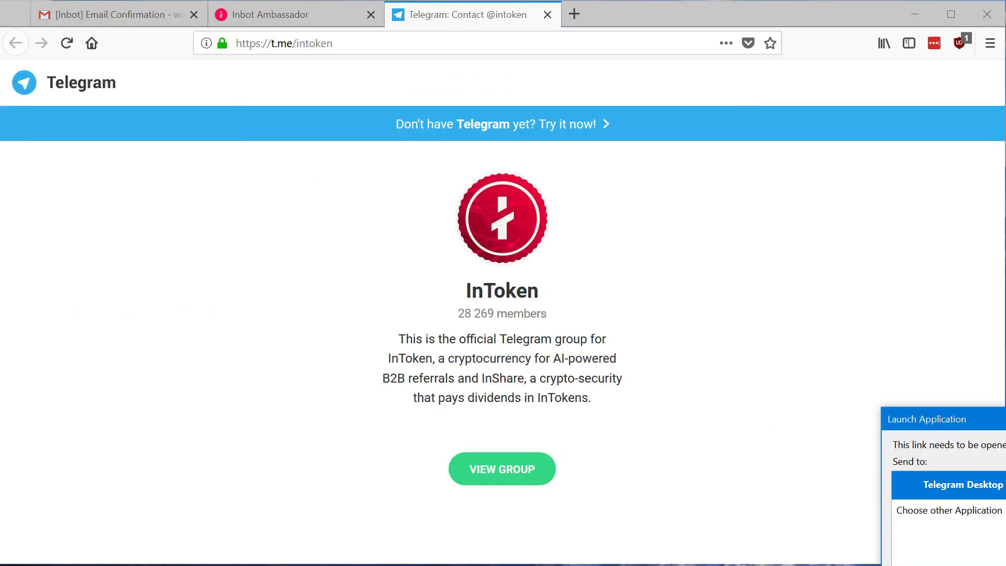
# - Open the InToken group chat in Telegram Desktop, scroll through it, then close Telegram
pyautogui.click(948, 484)
pyautogui.moveTo(756, 212); pyautogui.dragTo(525, 42)
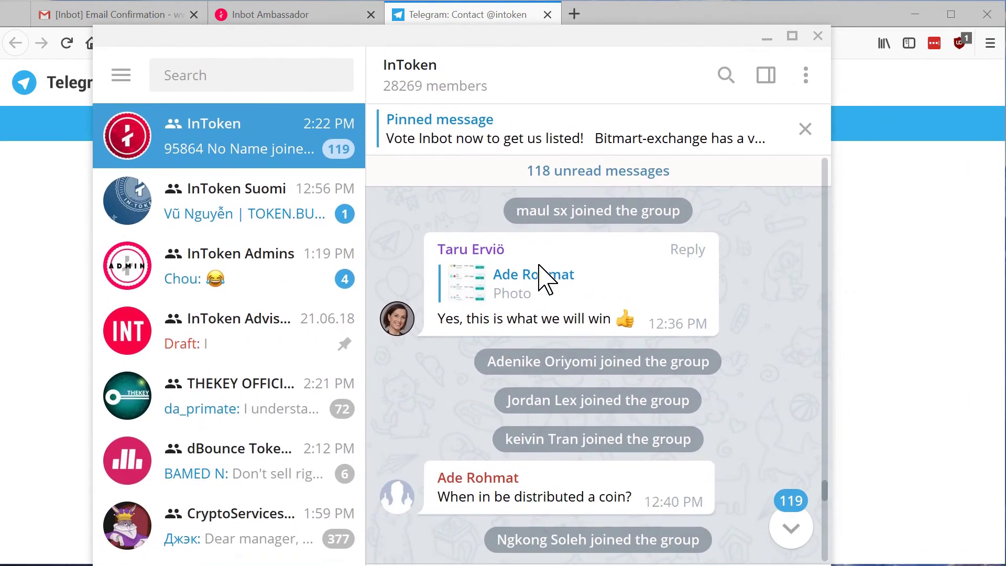
pyautogui.scroll(-3, 540, 273)
pyautogui.scroll(-5, 540, 272)
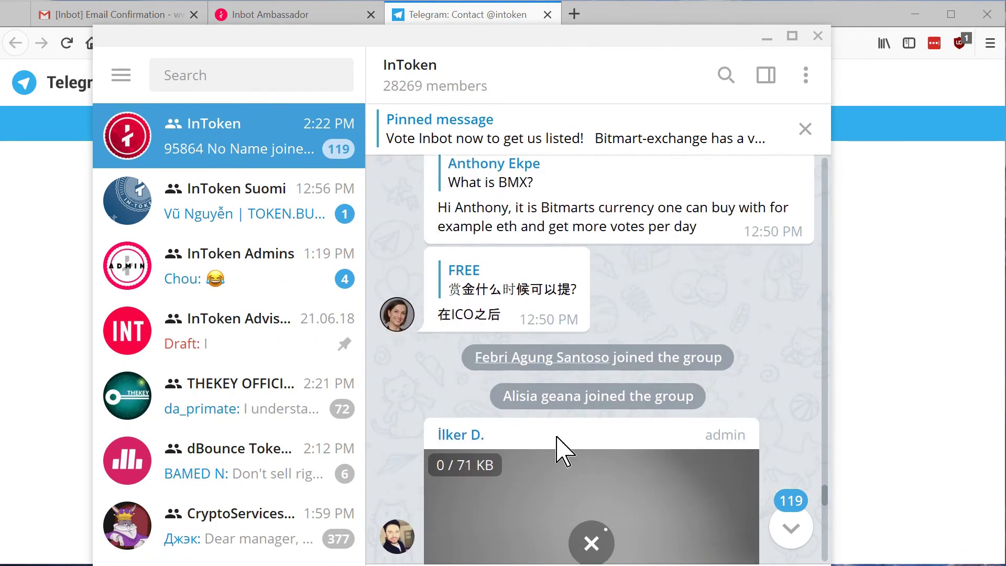
pyautogui.click(817, 35)
pyautogui.click(283, 15)
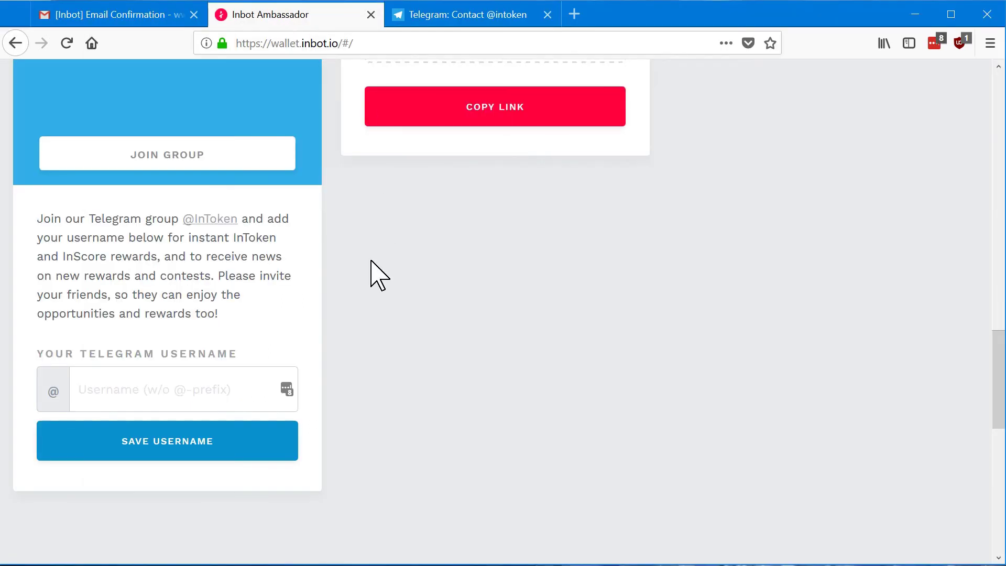
# - Save your Telegram username and confirm the Telegram-group bonuses appear under Transactions
pyautogui.click(123, 392)
pyautogui.write('wwwallaton')
pyautogui.click(241, 450)
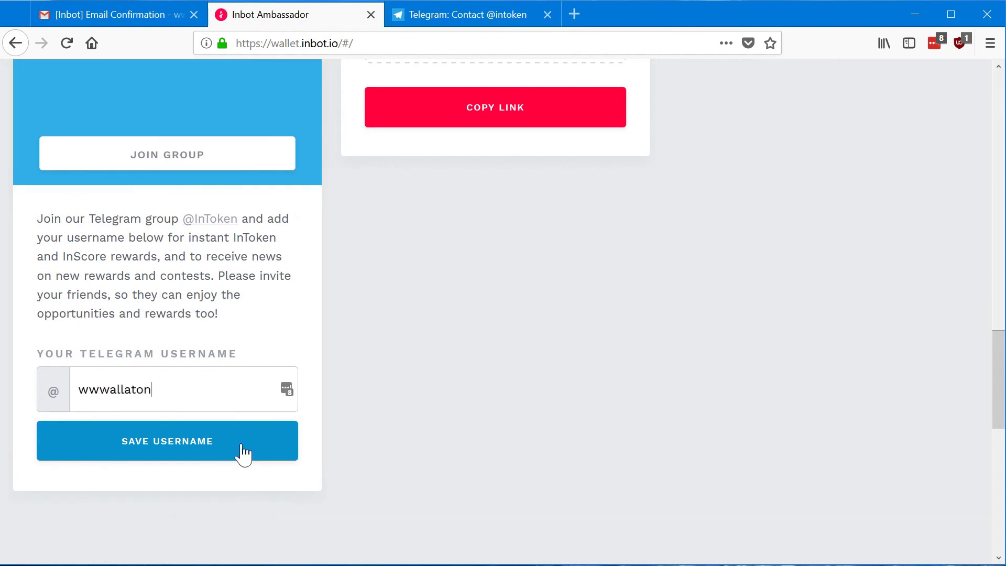
pyautogui.click(184, 453)
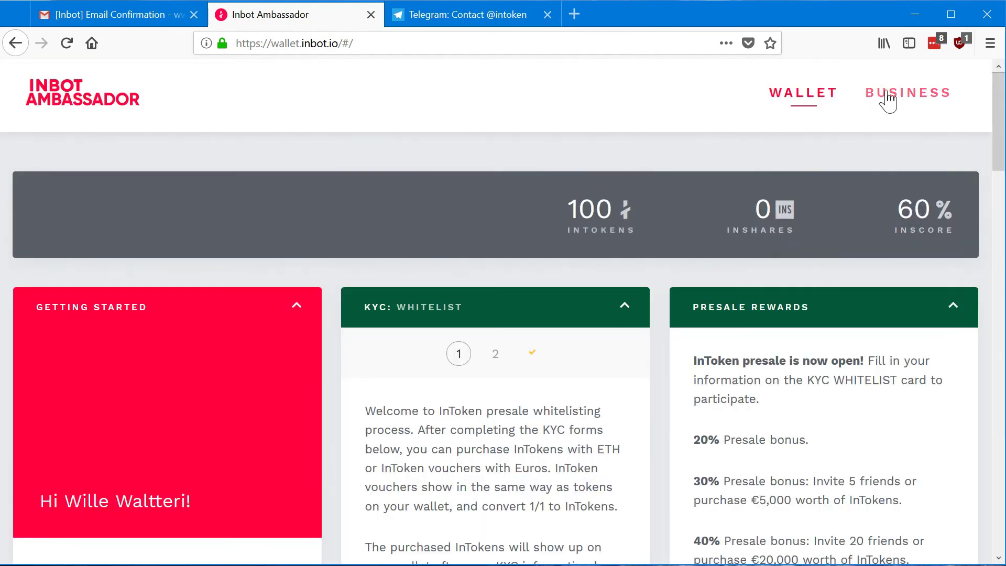
pyautogui.scroll(-10, 776, 435)
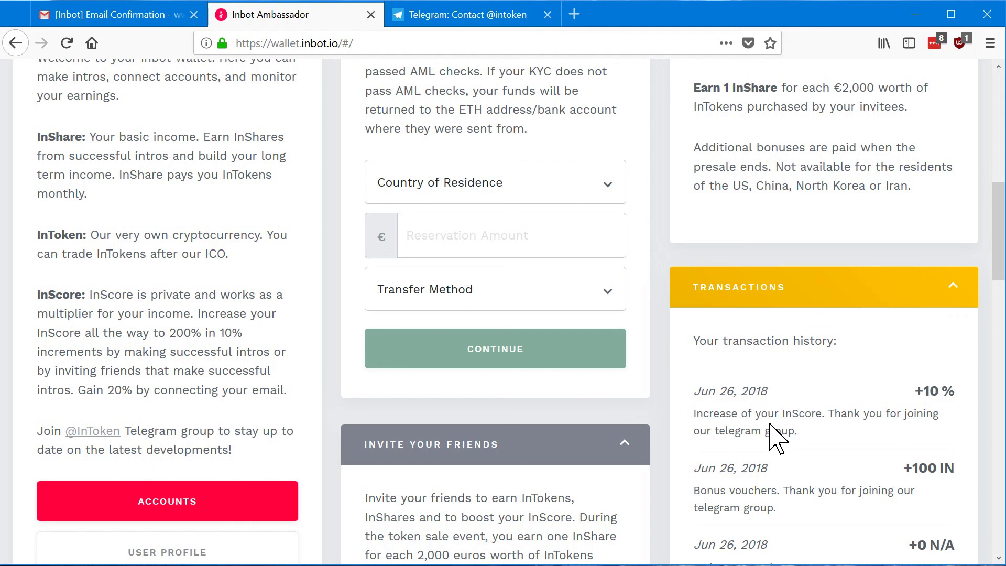
pyautogui.scroll(-2, 776, 435)
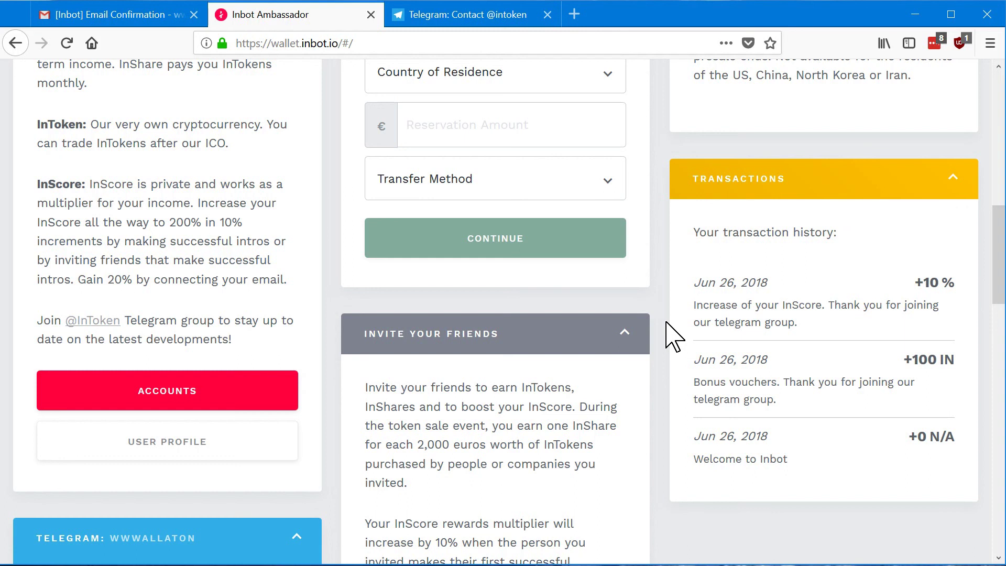
pyautogui.scroll(15, 957, 477)
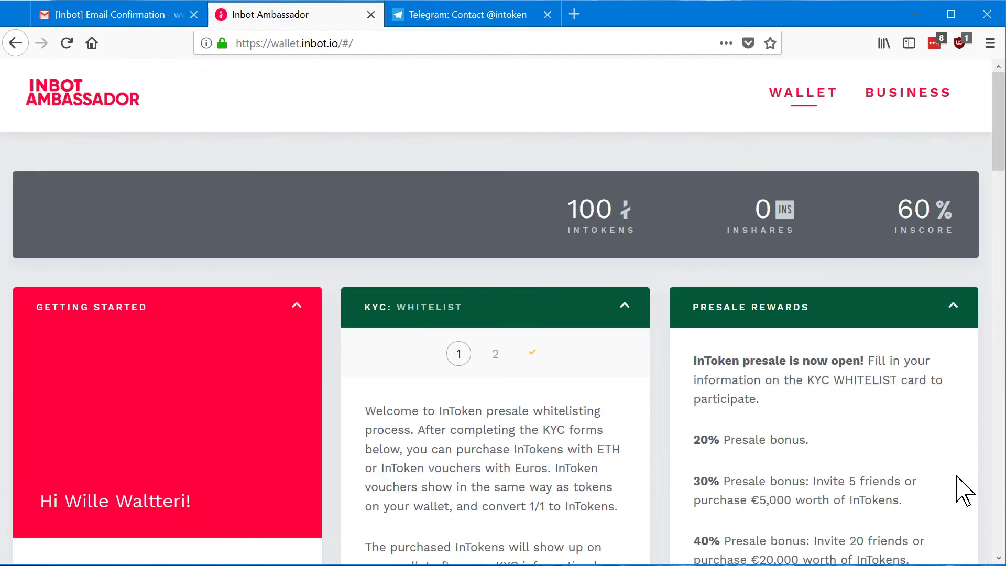